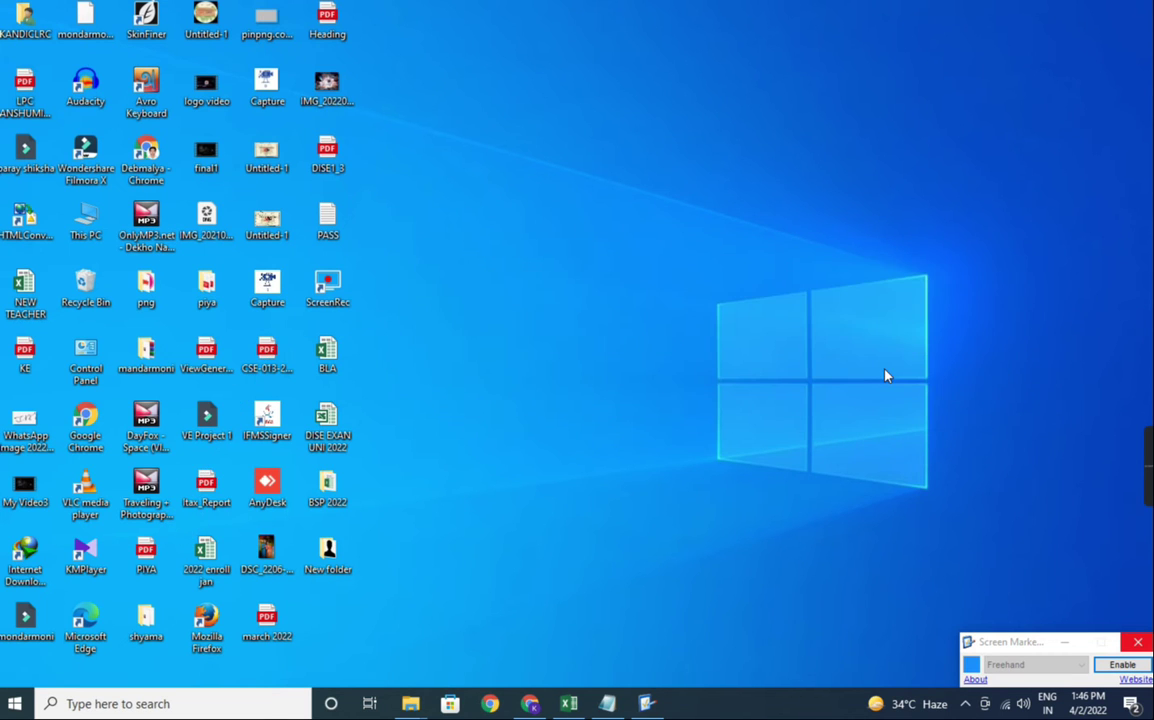
Step: Open New folder on the desktop and check the size on disk of the image file in its properties
double_click(338, 565)
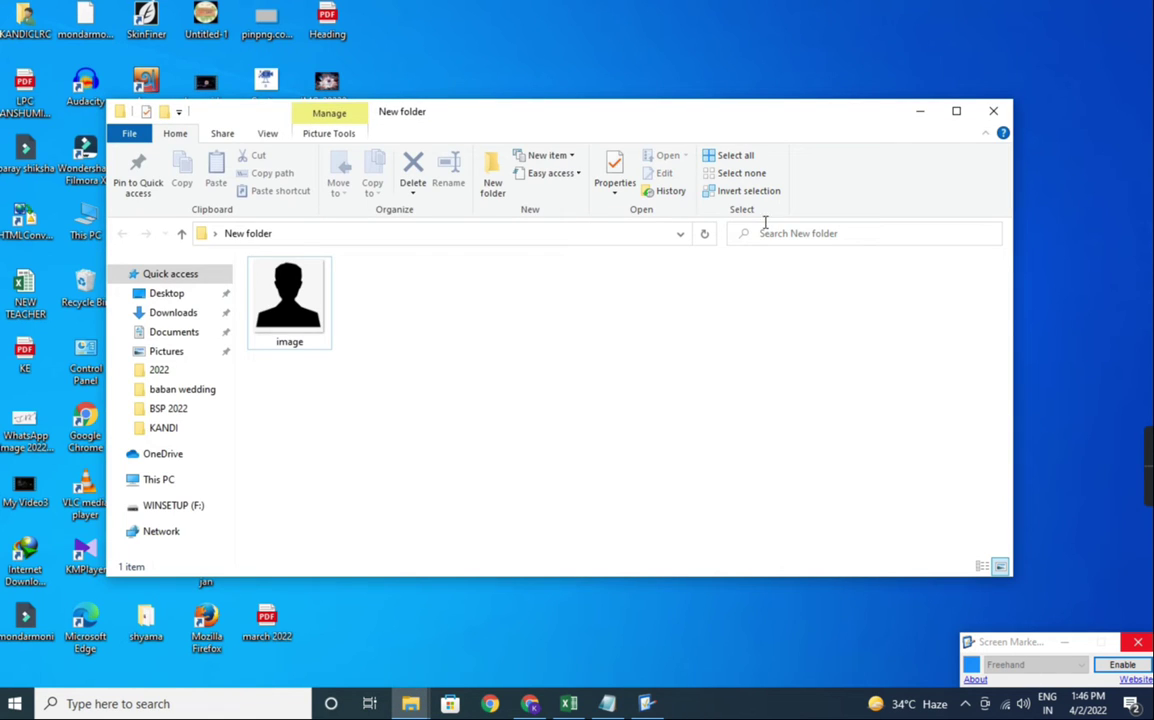
click(956, 111)
right_click(186, 204)
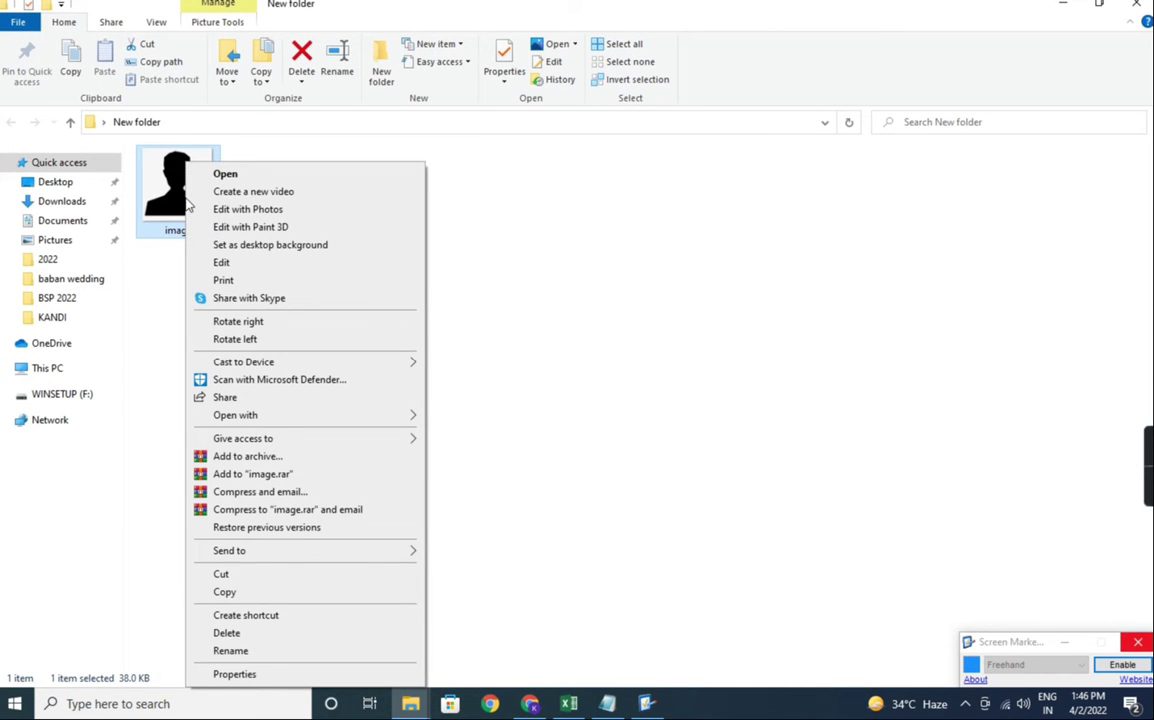
click(283, 675)
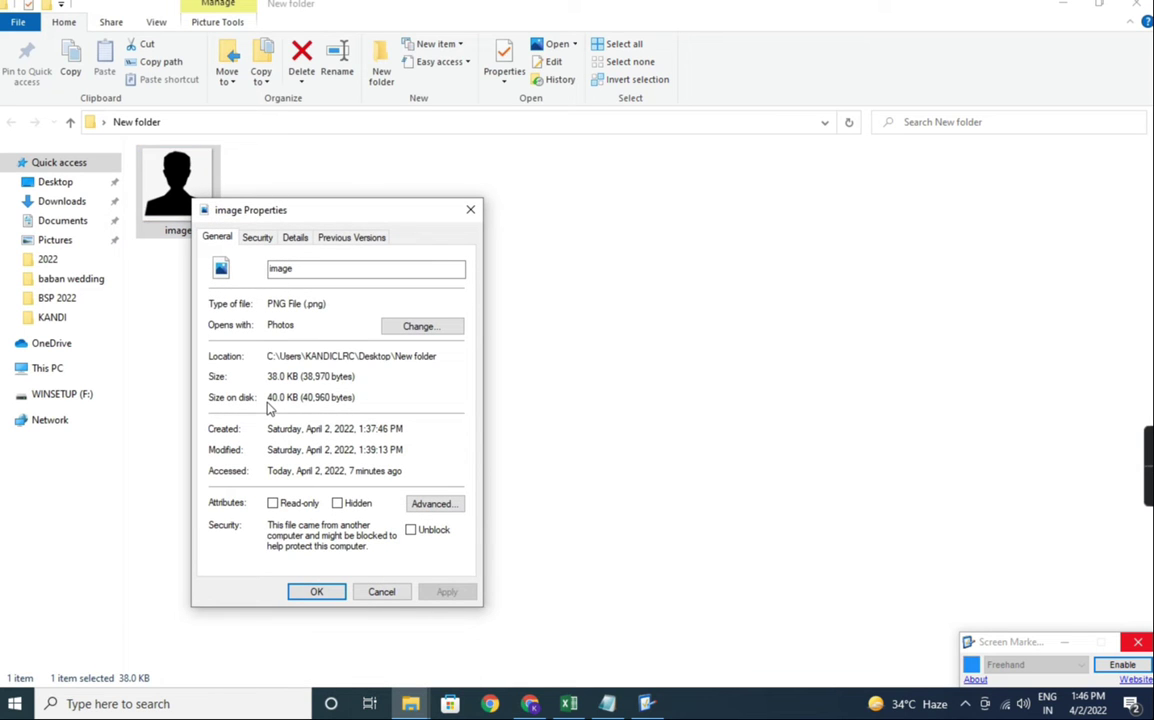
click(1122, 664)
drag(265, 408, 309, 407)
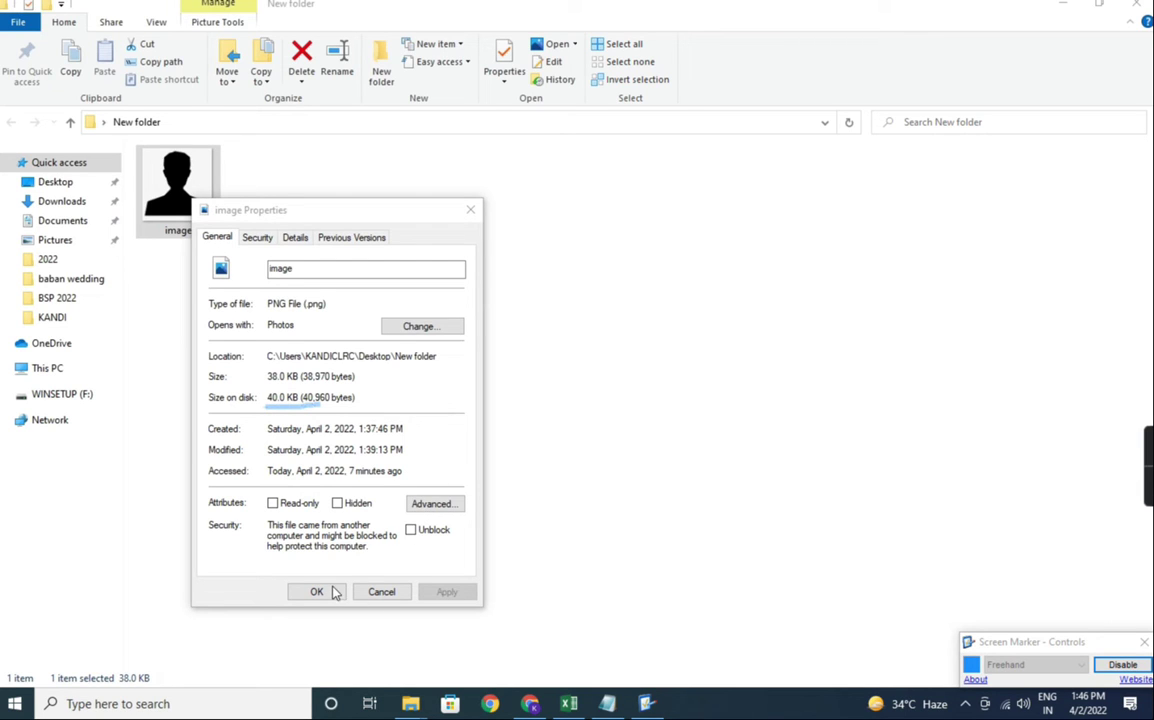
key(ctrl+shift+d)
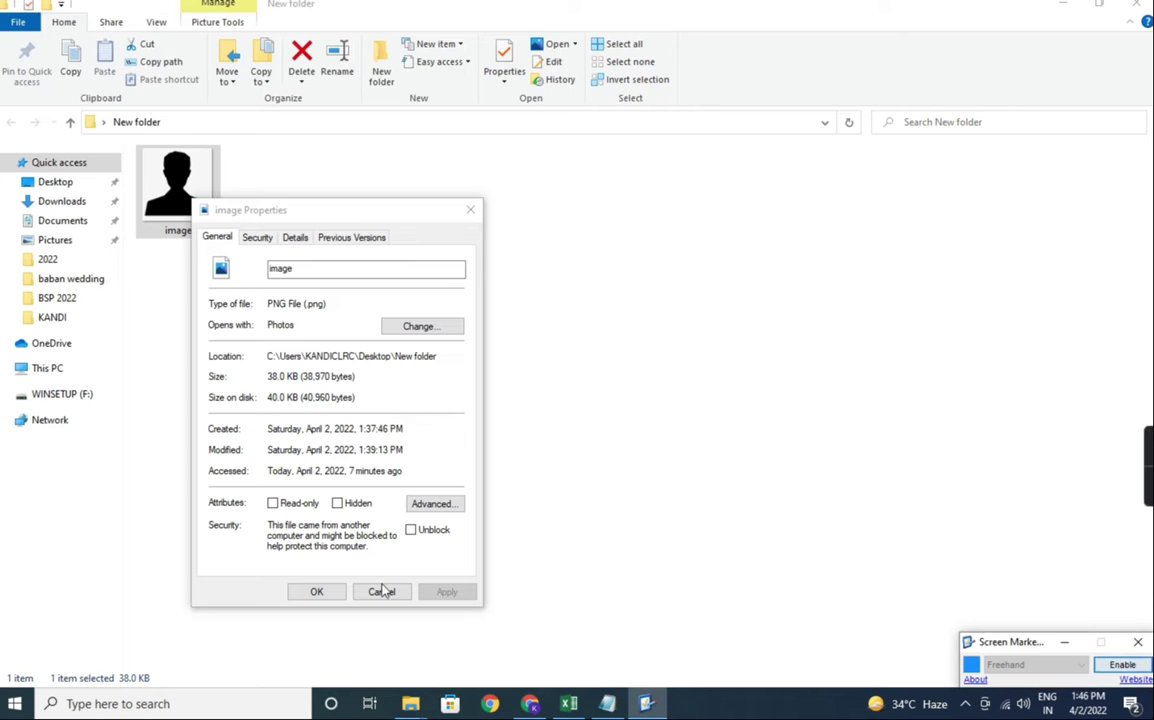
click(311, 592)
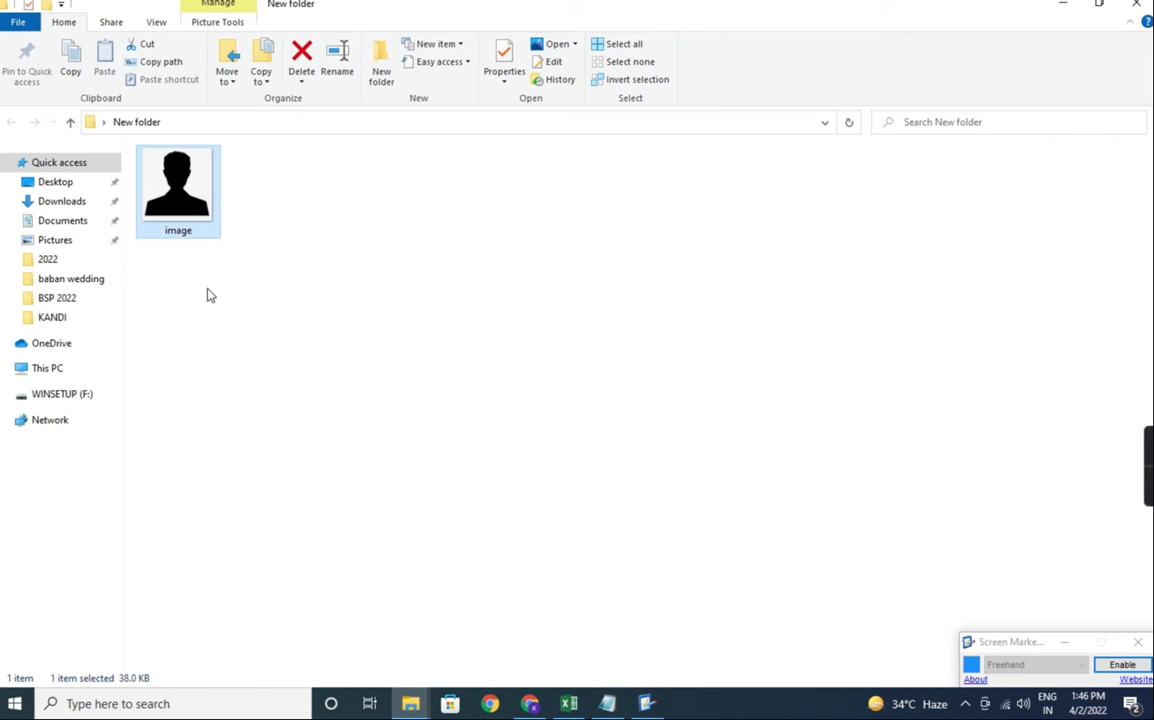
Step: Open the image file from New folder in Paint and maximize the window
right_click(193, 199)
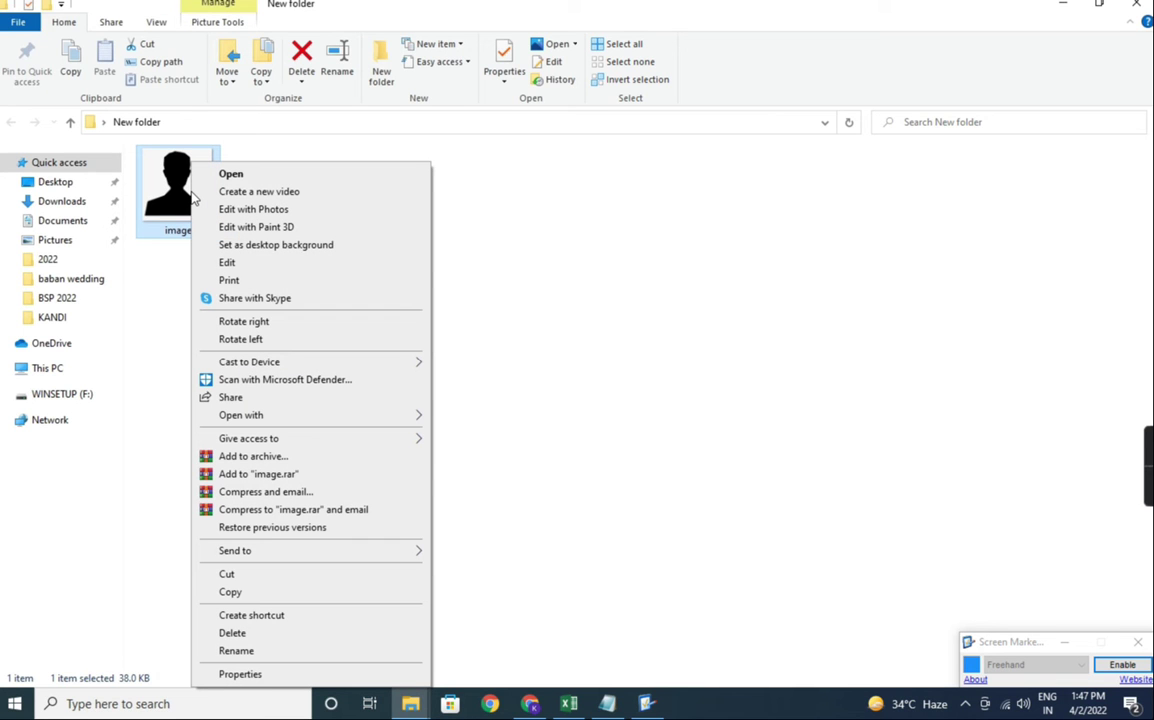
mouse_move(263, 416)
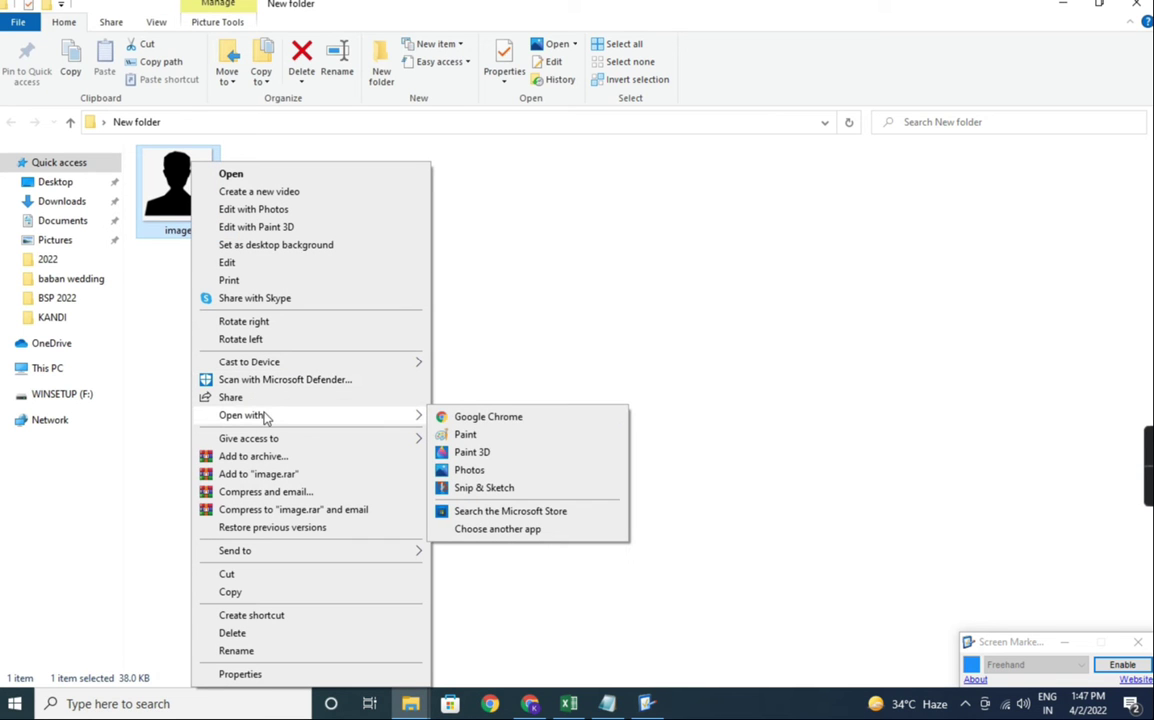
click(500, 438)
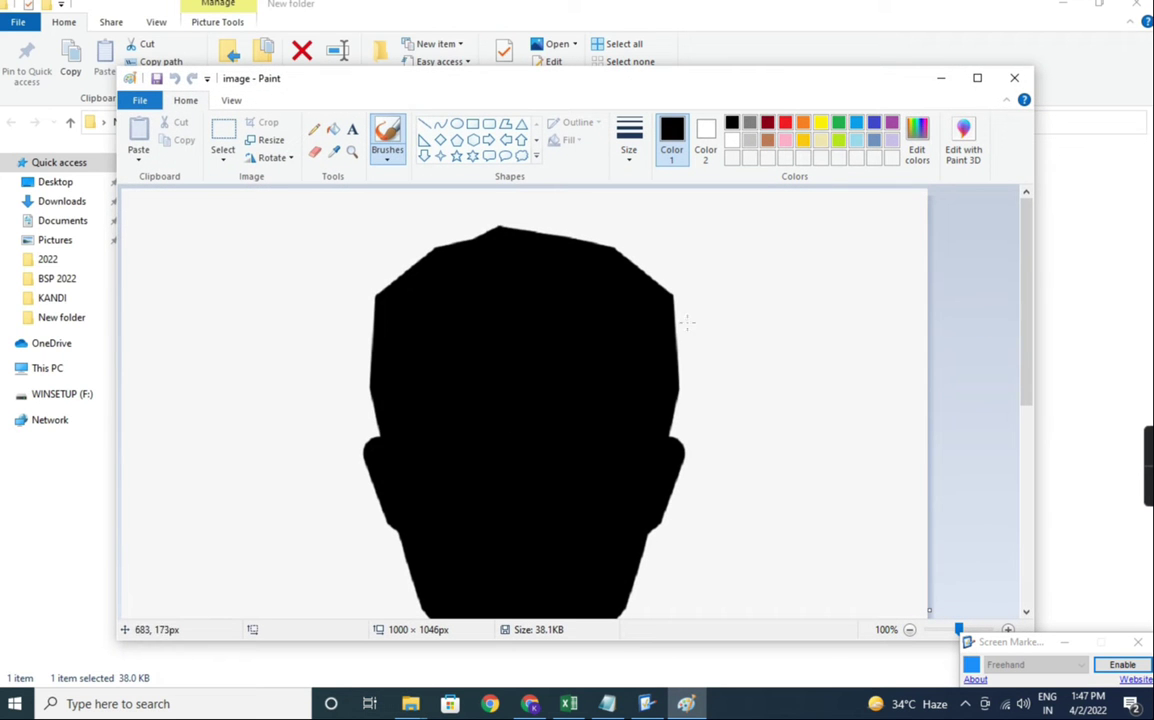
click(978, 79)
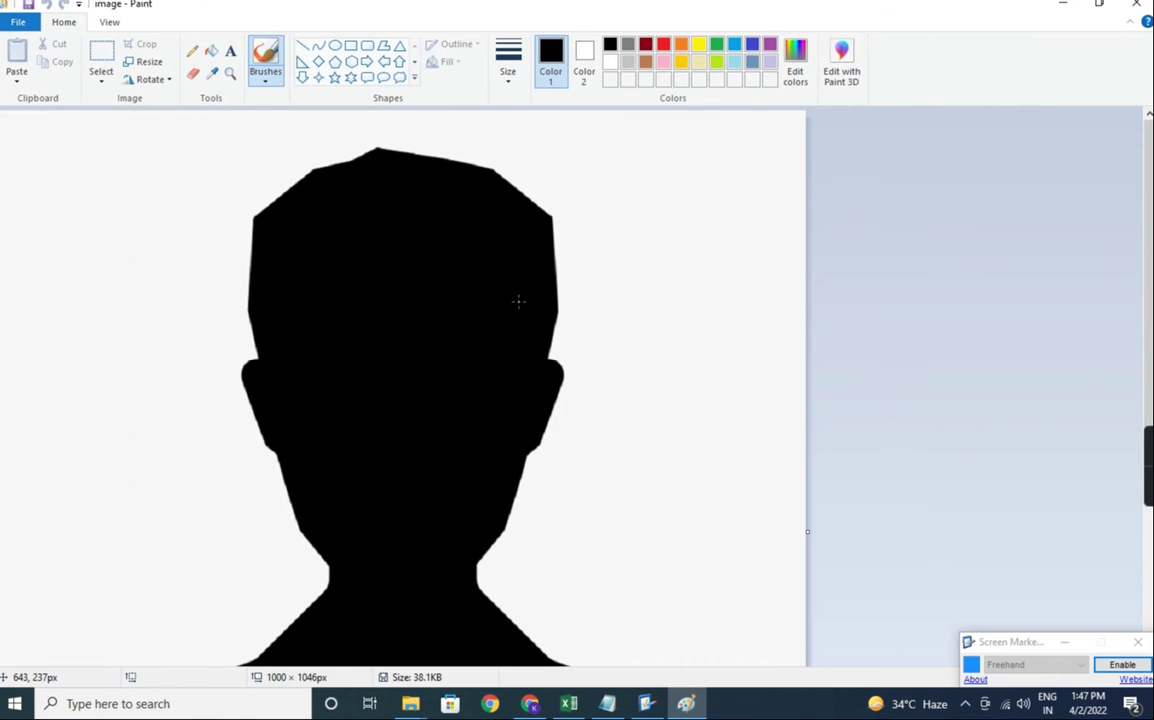
click(1122, 664)
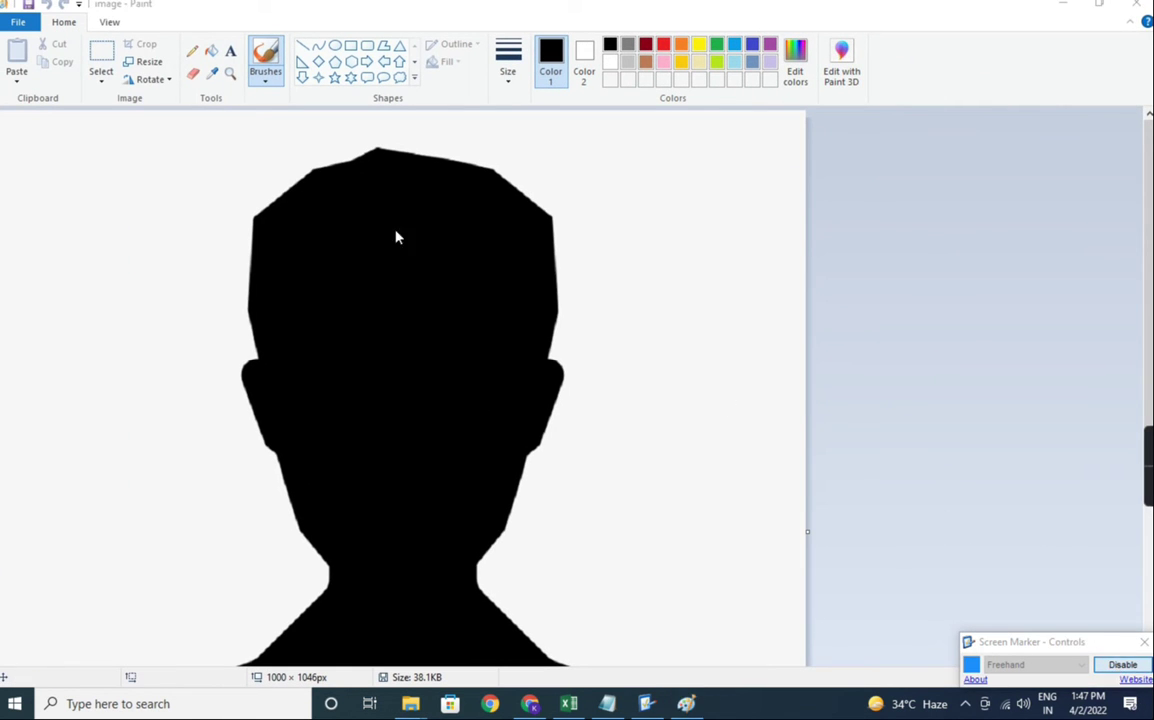
mouse_move(127, 47)
mouse_down()
mouse_move(171, 57)
mouse_move(173, 68)
mouse_move(124, 75)
mouse_move(146, 54)
mouse_up()
click(1113, 665)
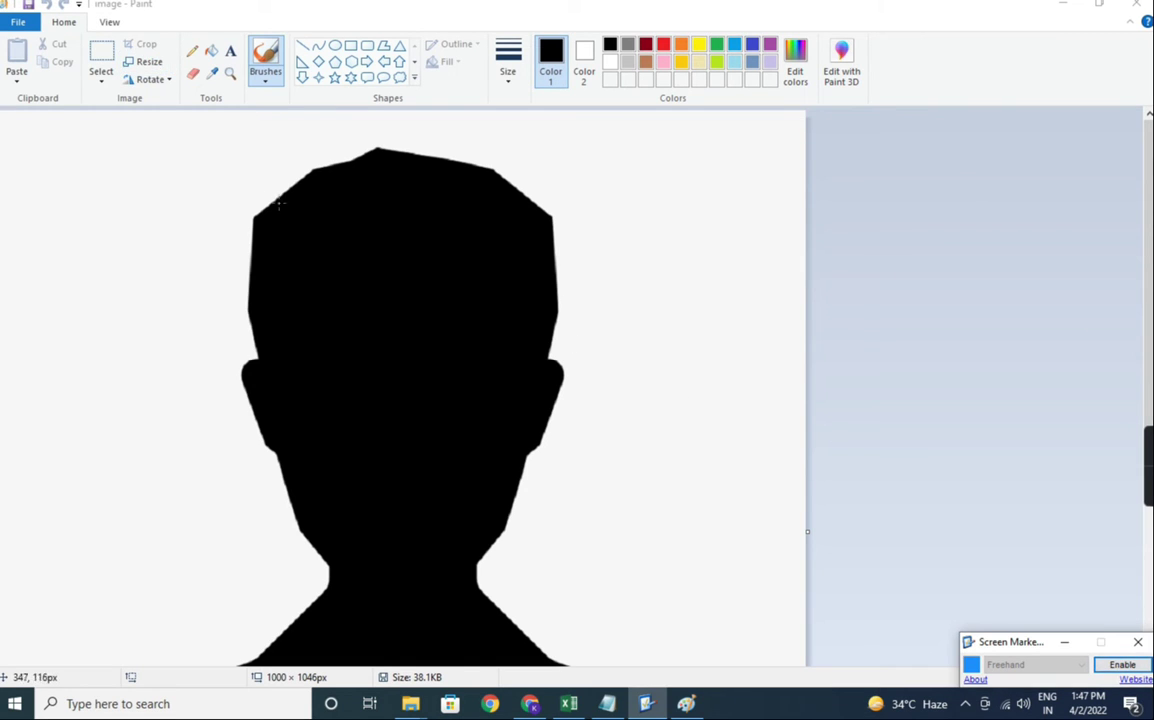
Step: Resize the picture by pixels to a horizontal size of 150, maintaining the aspect ratio
click(150, 66)
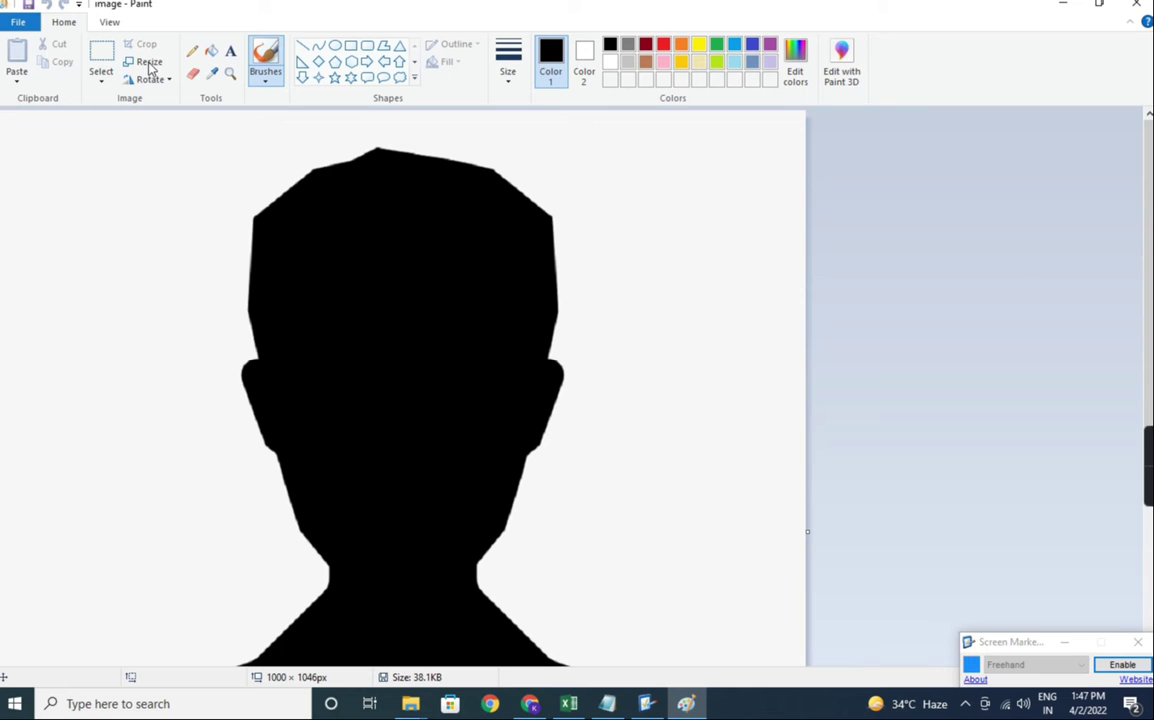
click(150, 66)
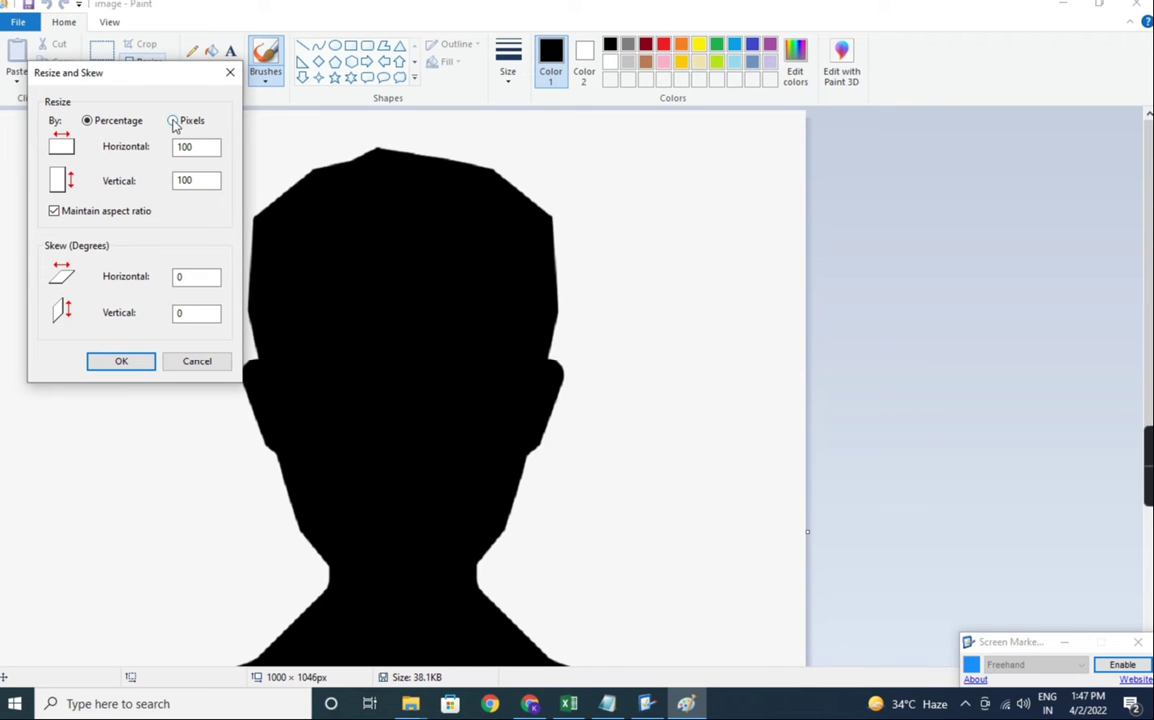
click(174, 121)
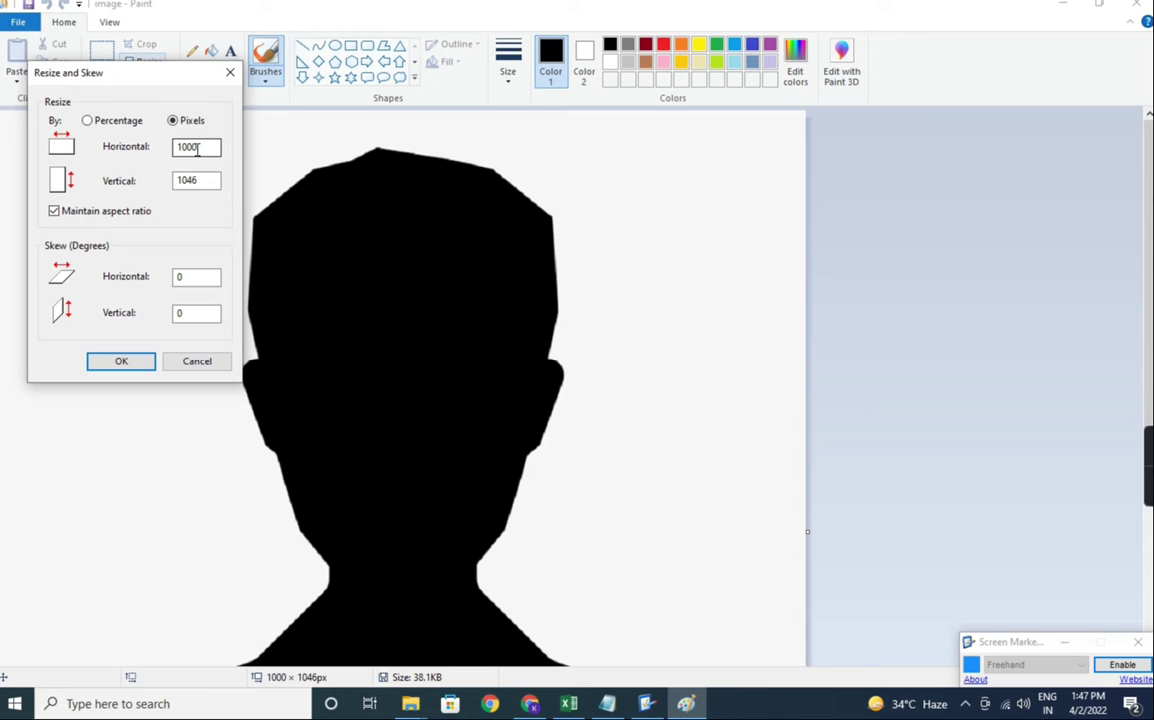
drag(198, 148, 175, 151)
text(150)
click(118, 361)
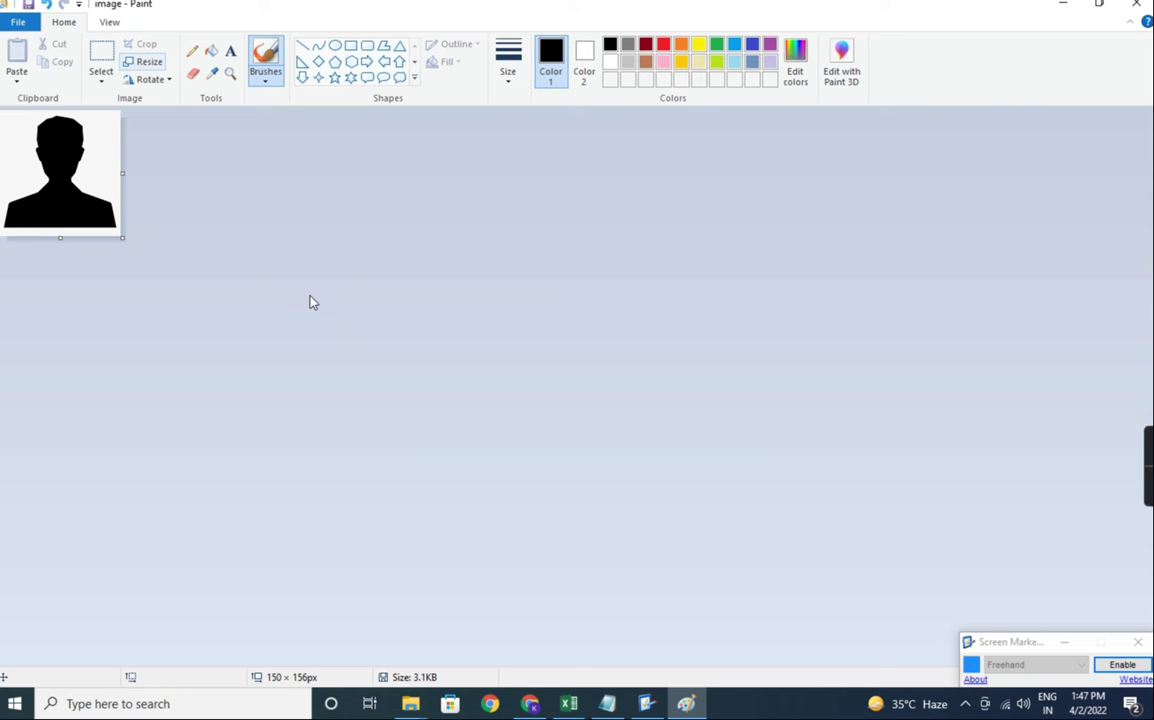
Step: Save the resized picture as a JPEG named "class2 roll 2" in the desktop's New folder, accepting the loss of transparency, and close Paint
click(26, 26)
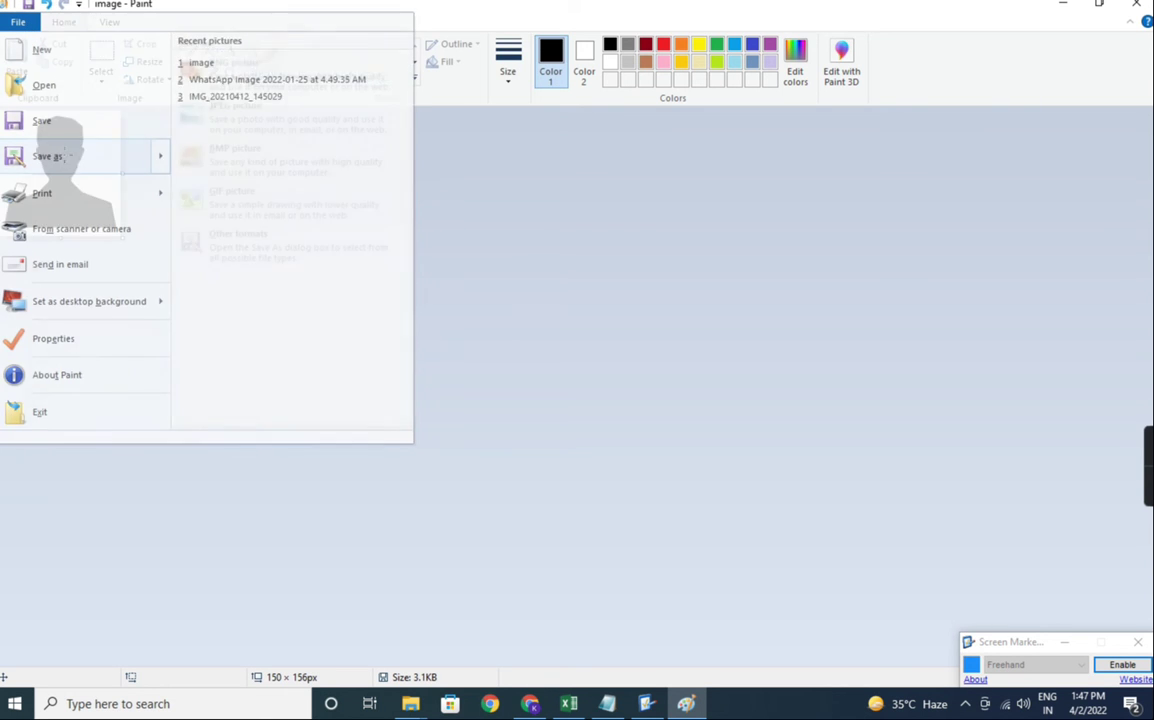
click(64, 158)
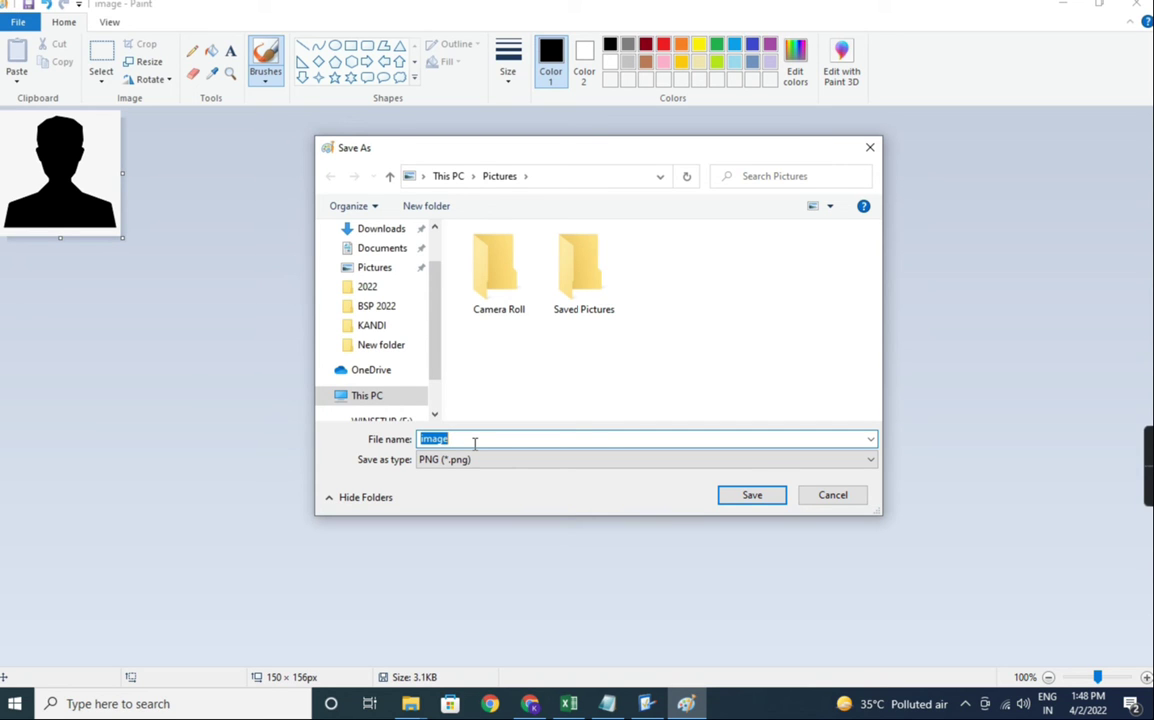
text(class2 roll)
text(2.jpg)
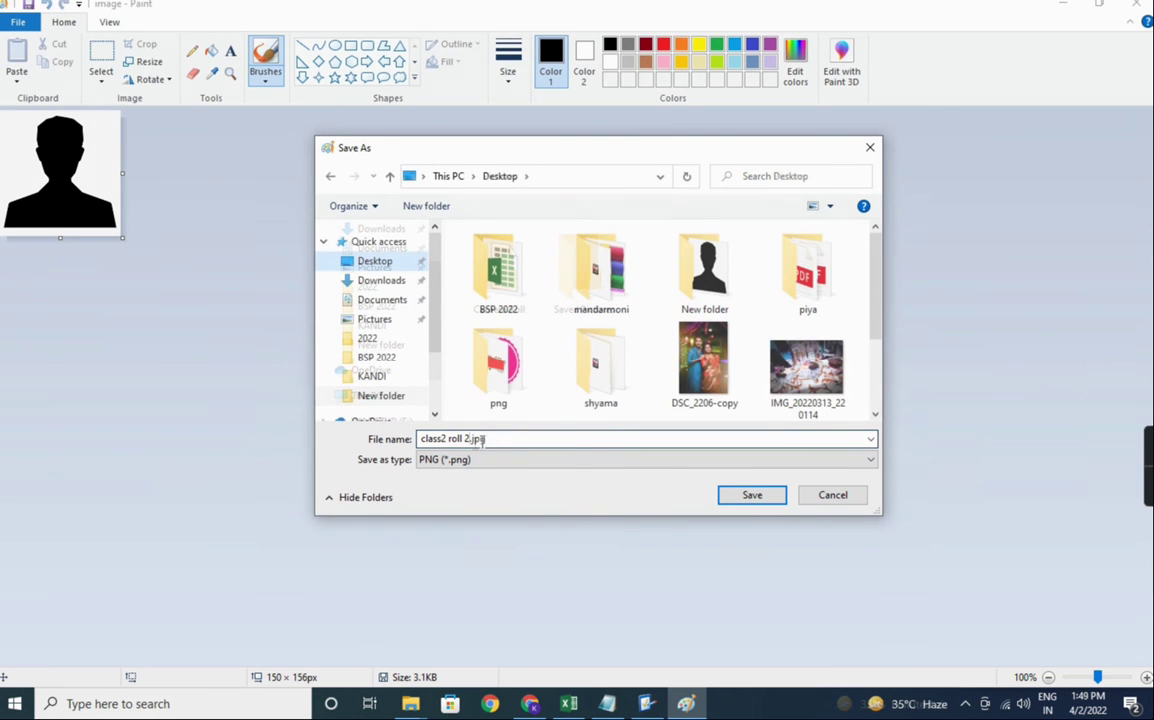
click(501, 461)
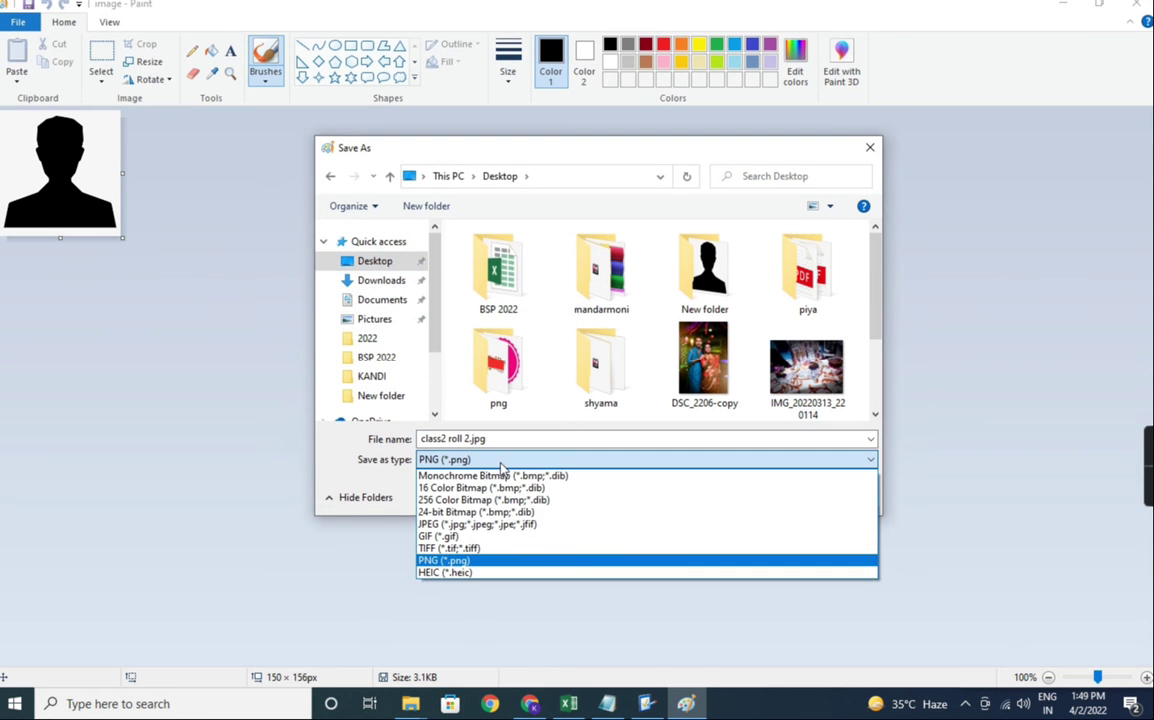
click(479, 525)
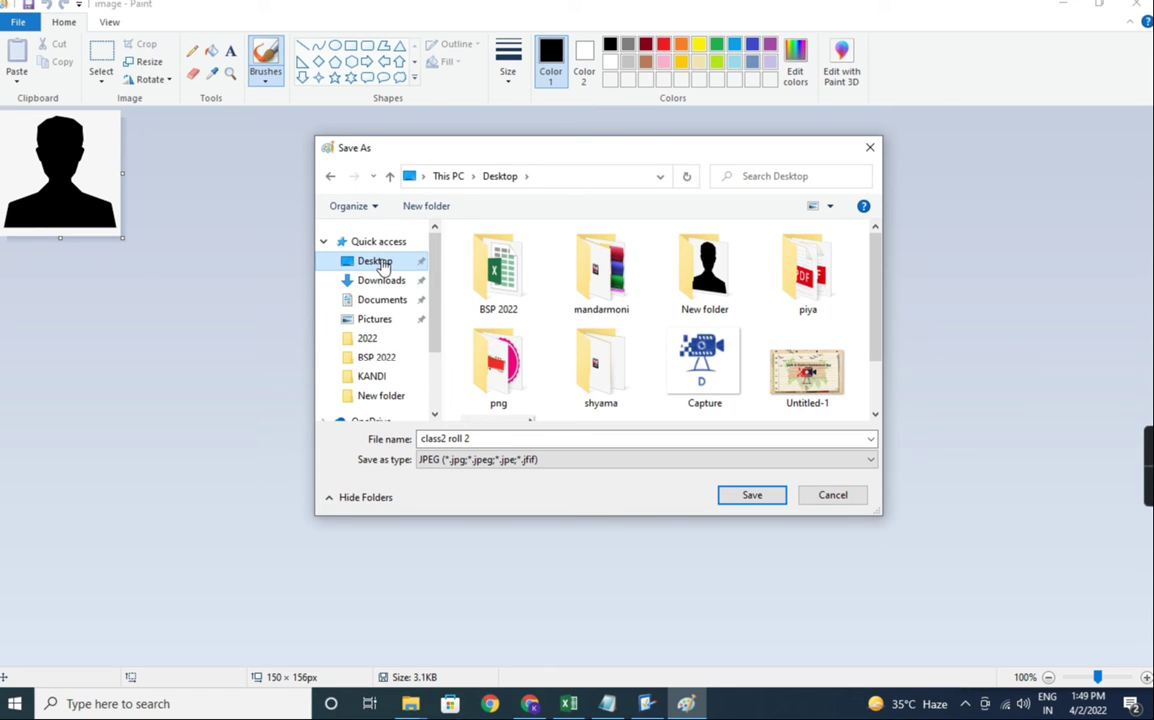
click(705, 288)
double_click(705, 288)
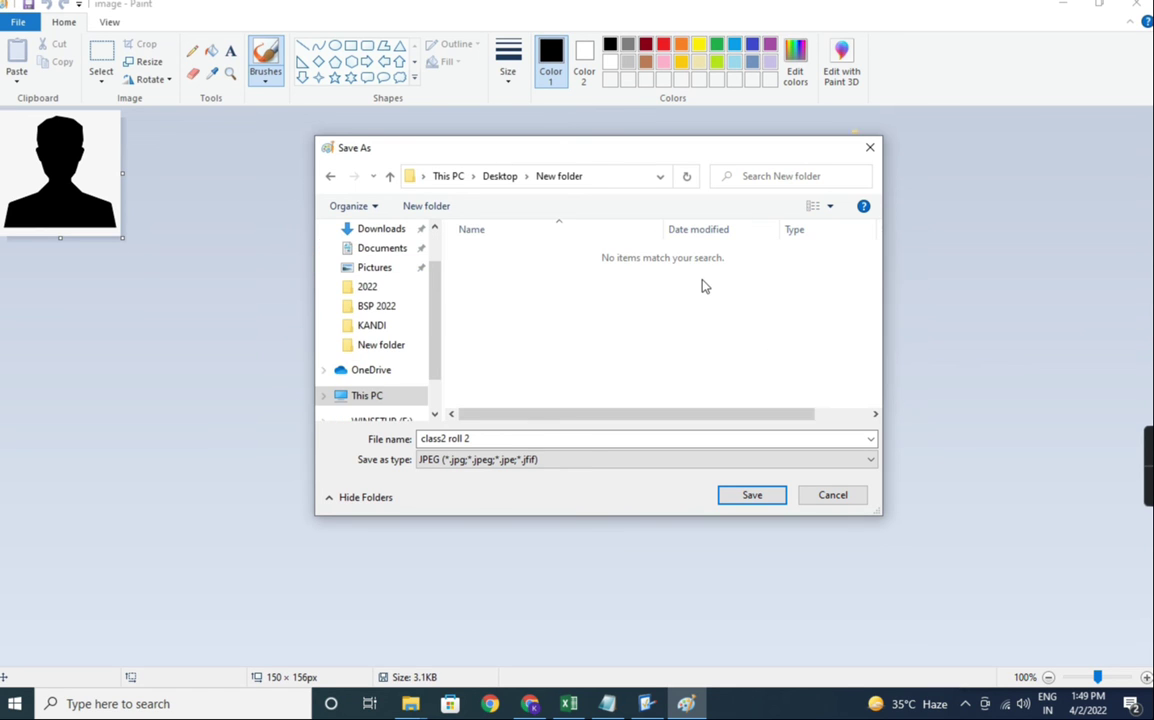
click(752, 495)
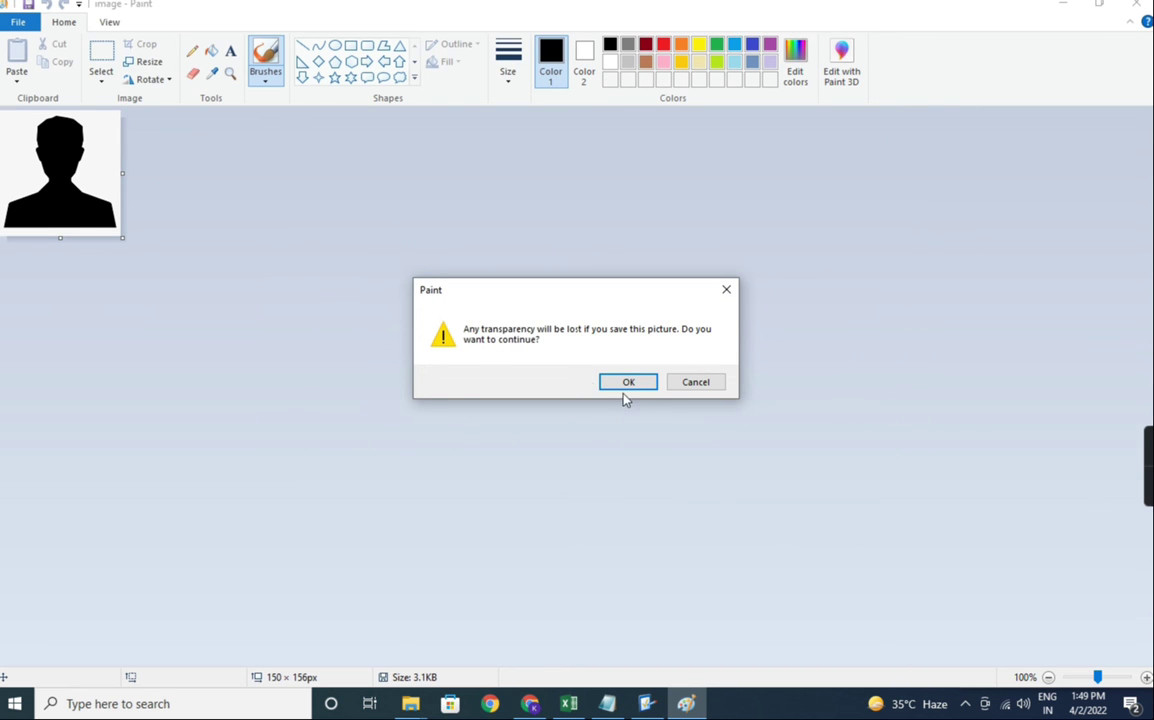
click(645, 386)
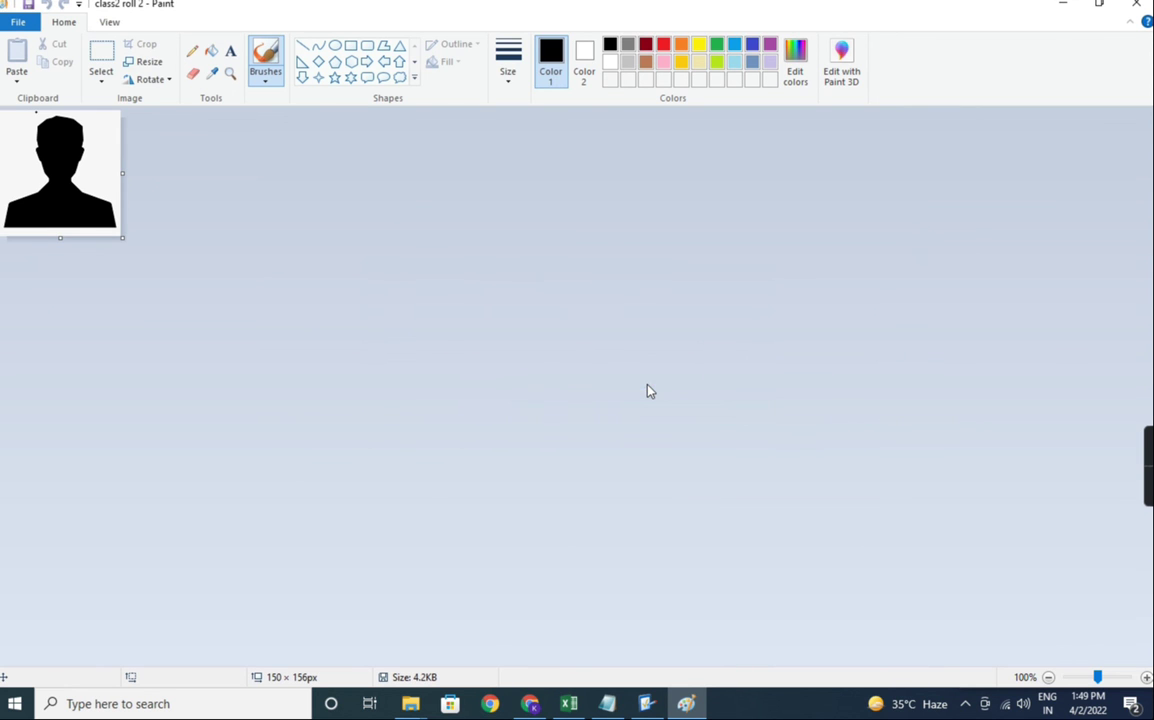
click(1136, 4)
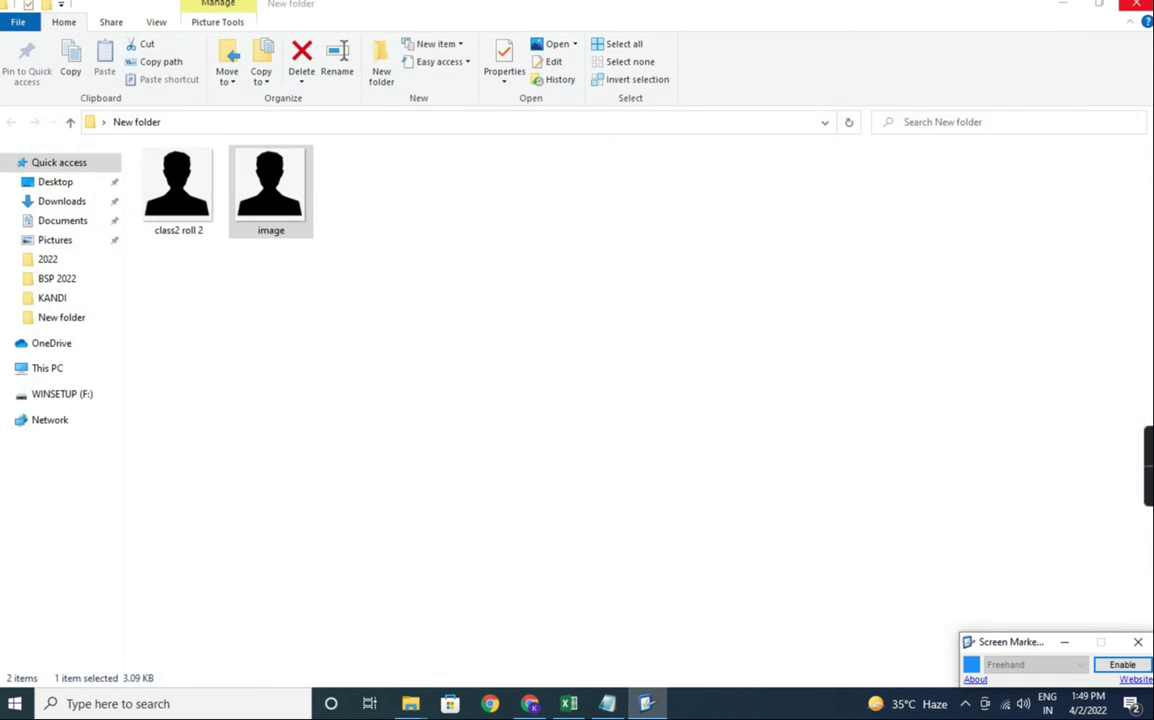
Step: Check the size on disk of the class2 roll 2 file in its properties
click(541, 326)
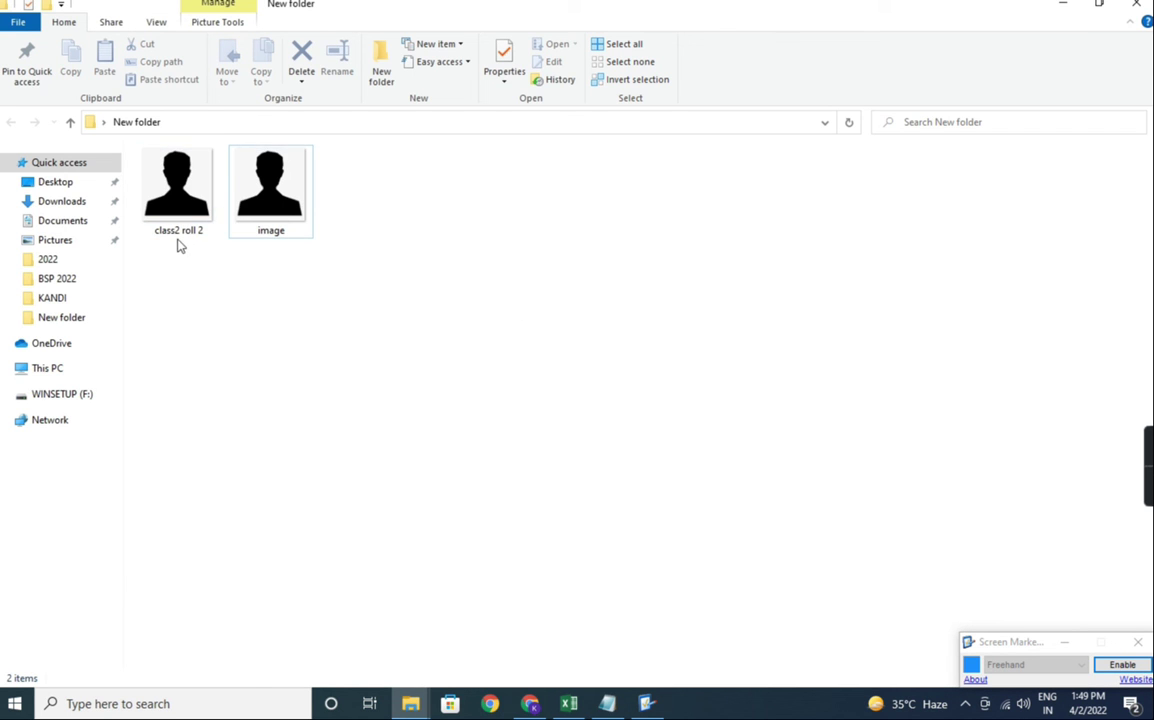
right_click(180, 205)
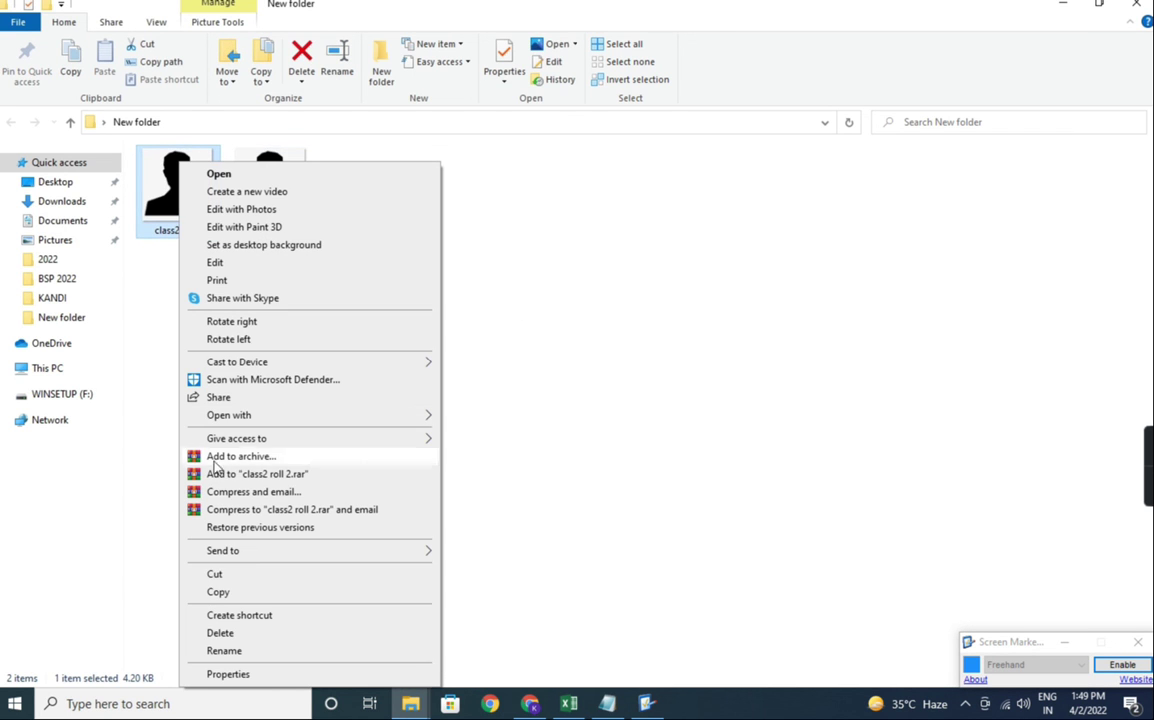
click(276, 674)
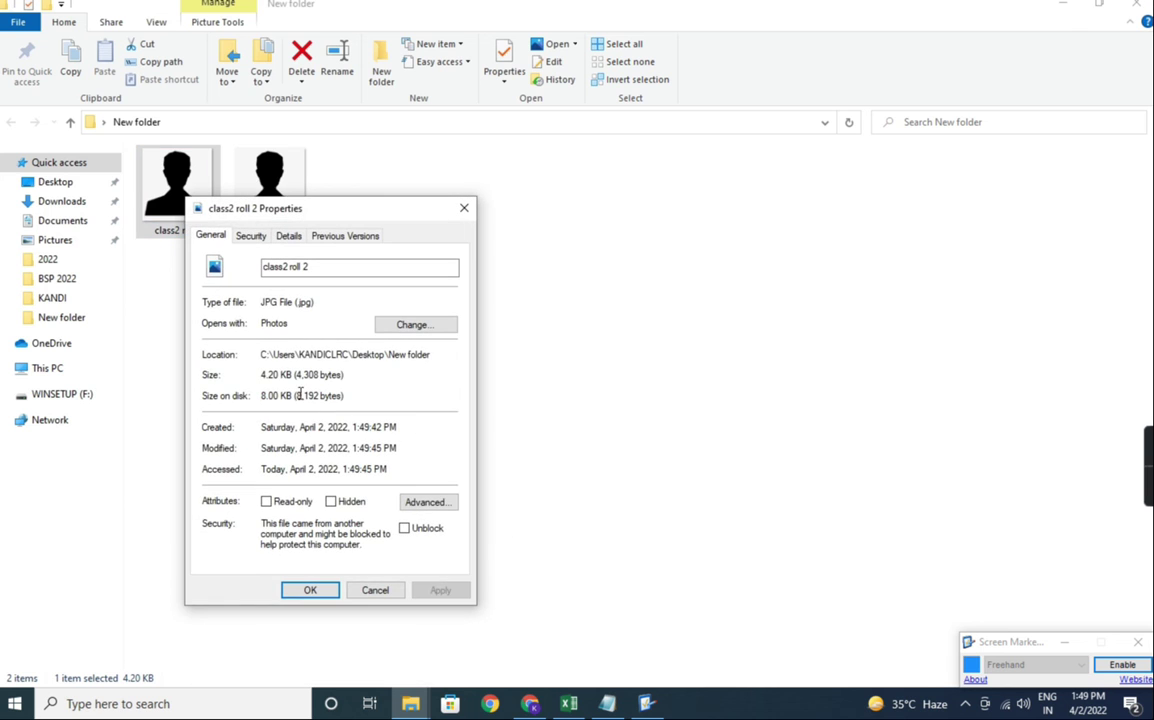
drag(324, 396, 259, 396)
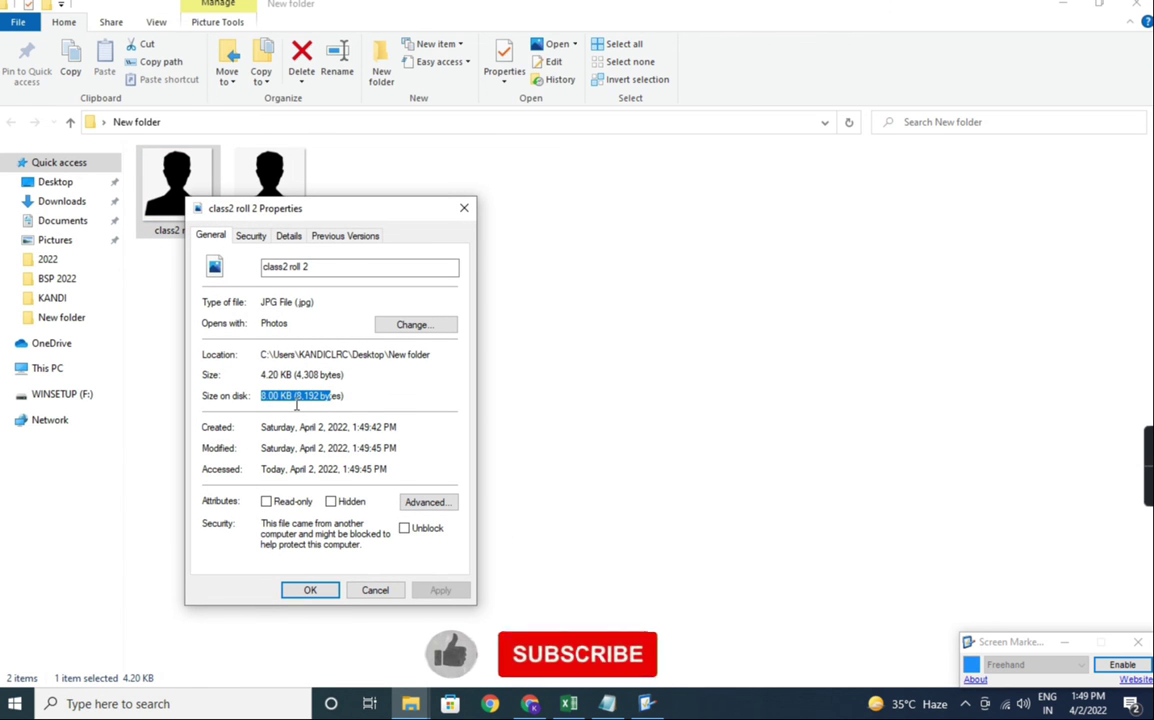